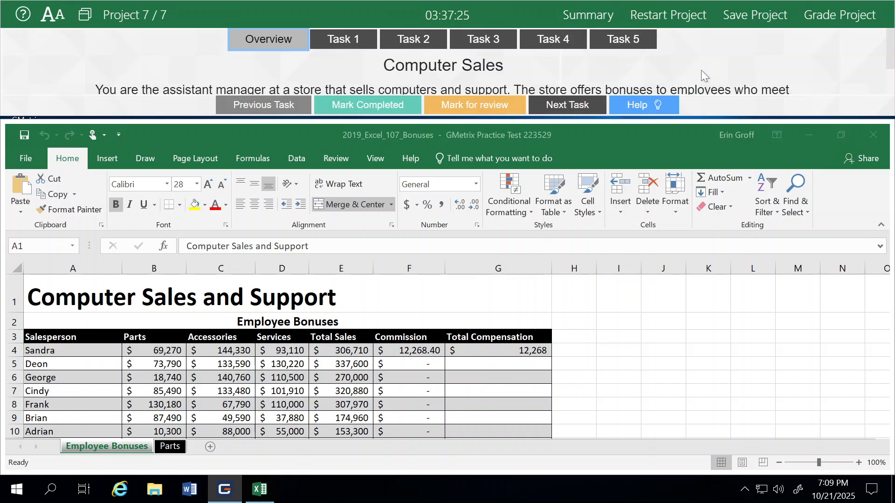
Read the project overview, then show the Task 1 instructions about F4's mixed reference
left_click_drag(891, 53, 889, 74)
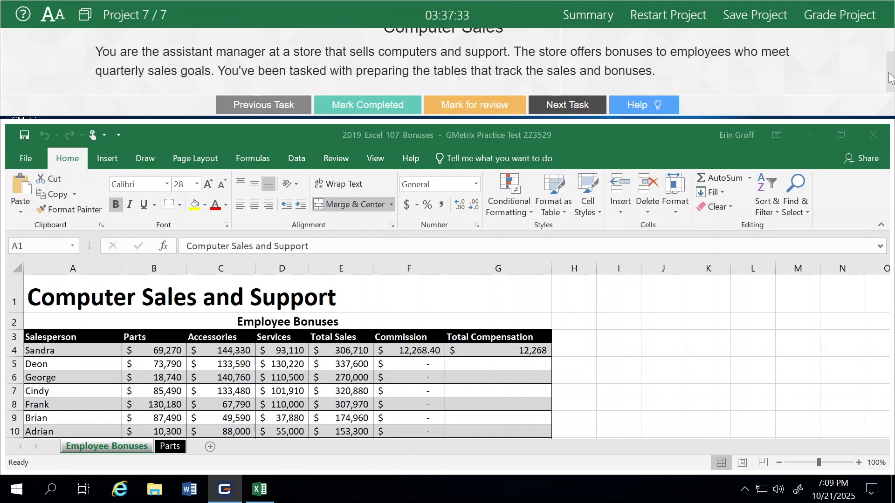
left_click_drag(889, 79, 892, 46)
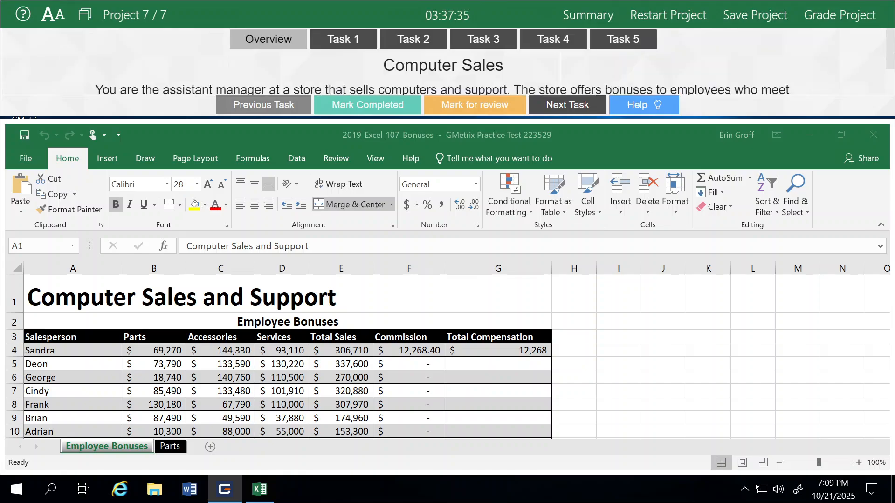
left_click(343, 39)
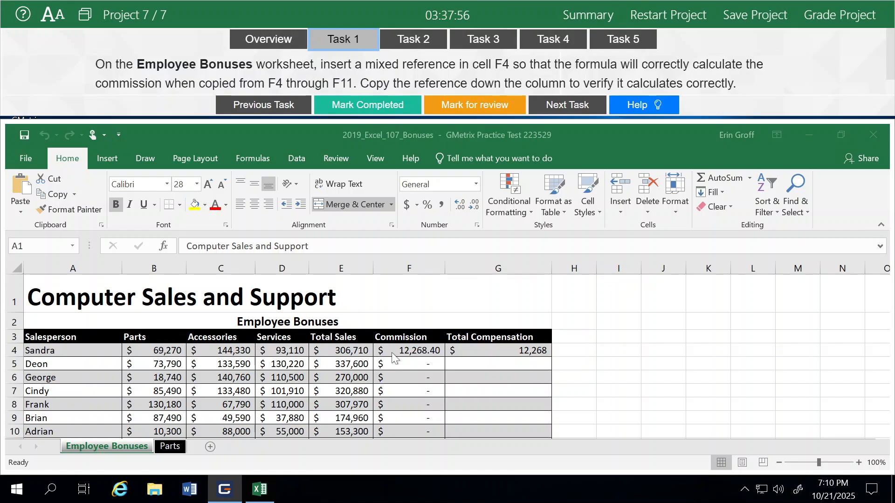
left_click(411, 351)
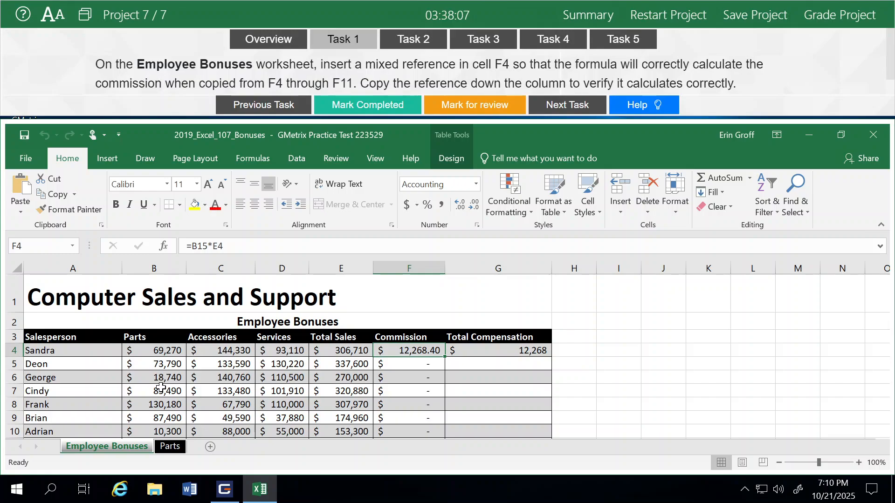
left_click(651, 406)
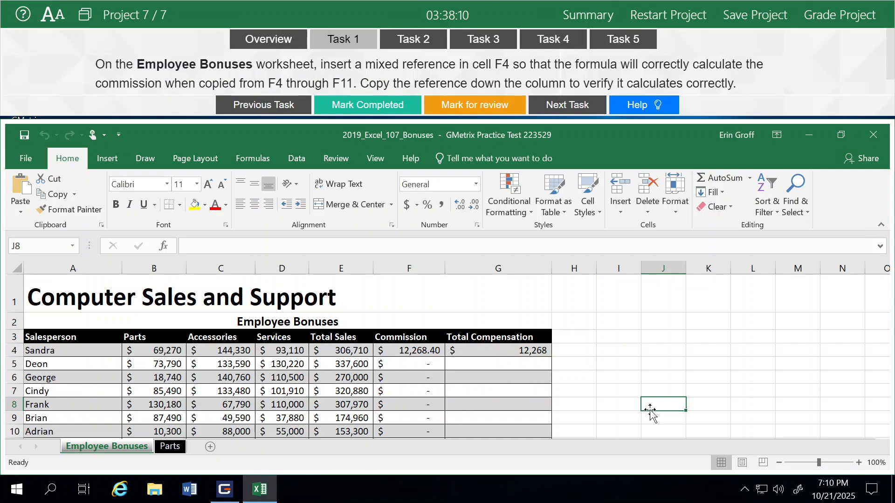
scroll(652, 412, "down", 2)
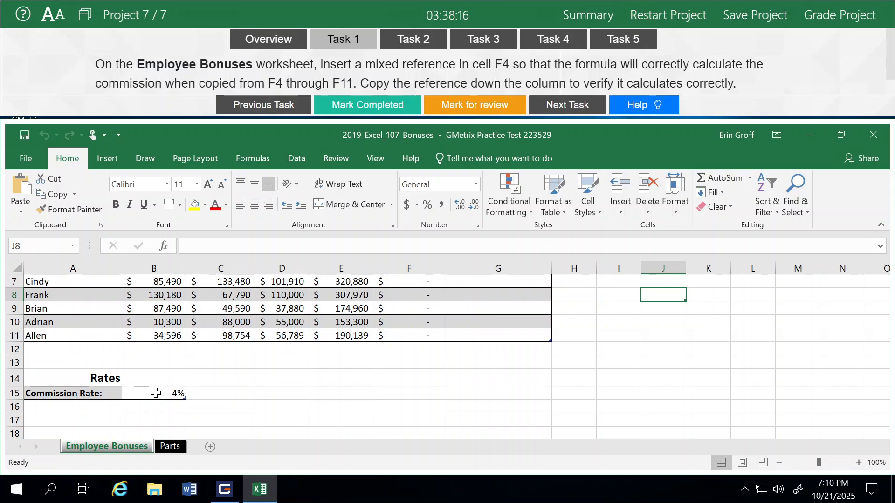
scroll(604, 321, "up", 2)
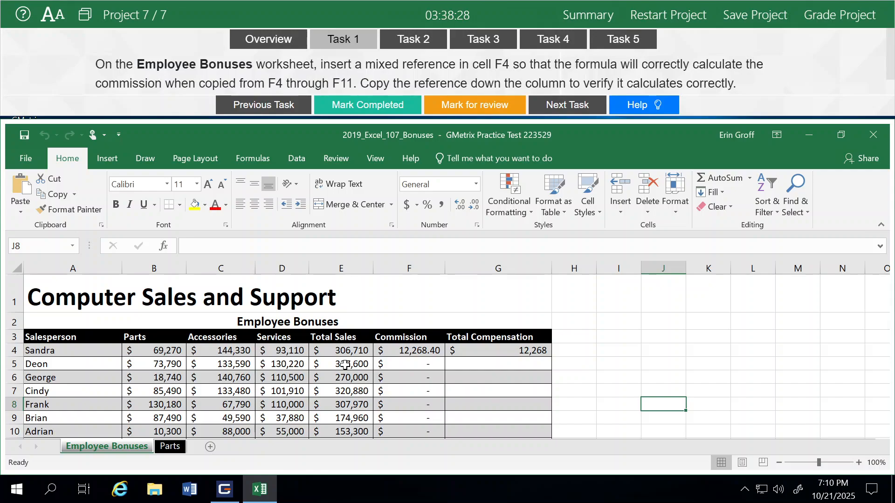
scroll(345, 365, "down", 2)
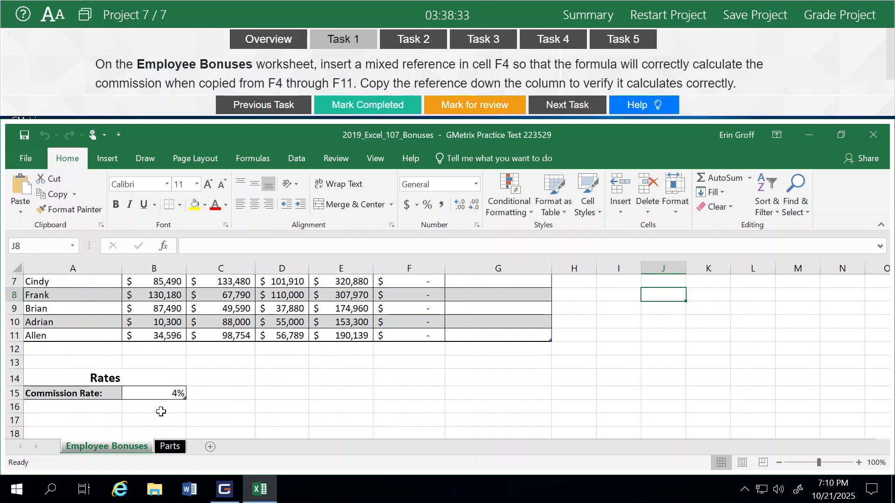
scroll(333, 369, "up", 1)
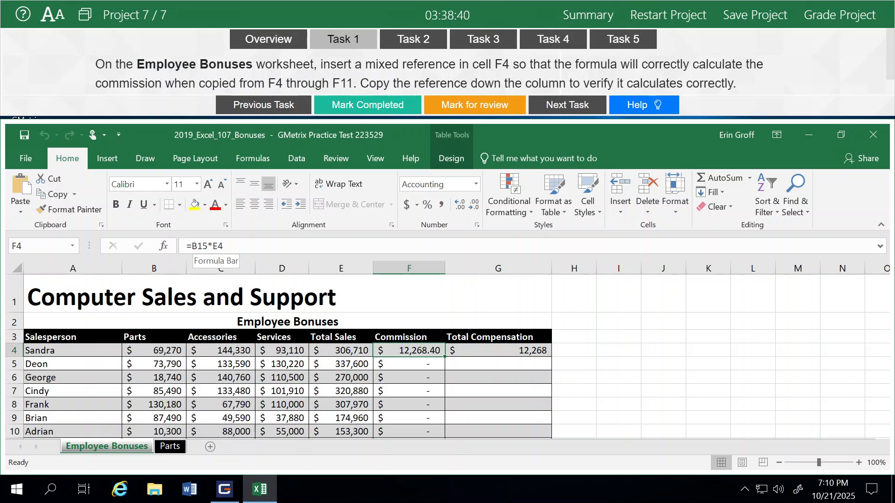
Change F4's formula to =B$15*E4 so the Commission column fills correctly, then check F6
left_click(202, 246)
type("$")
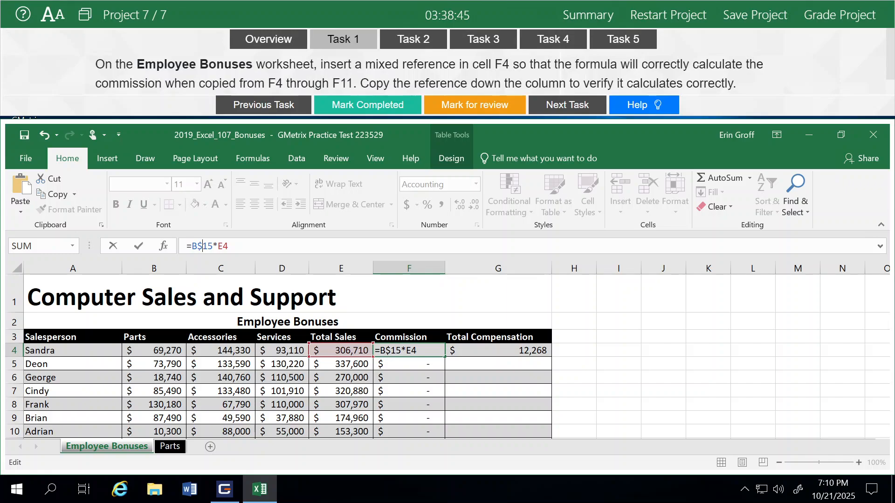
key("Return")
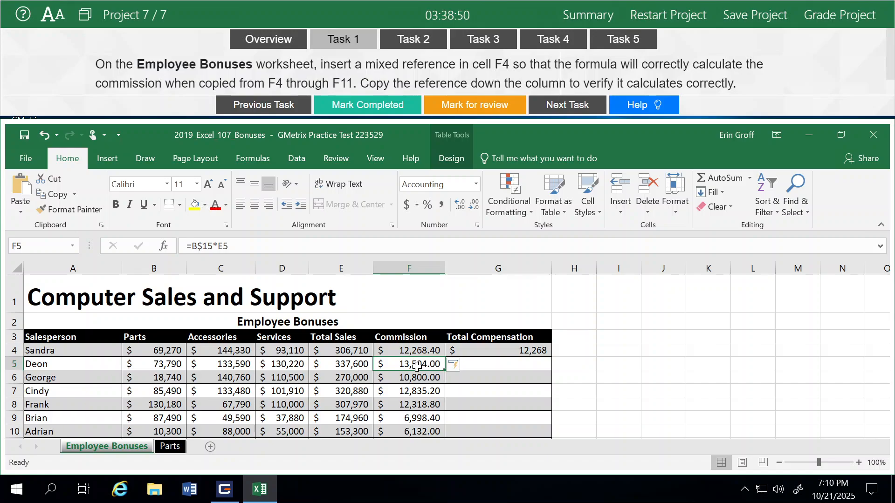
left_click(416, 378)
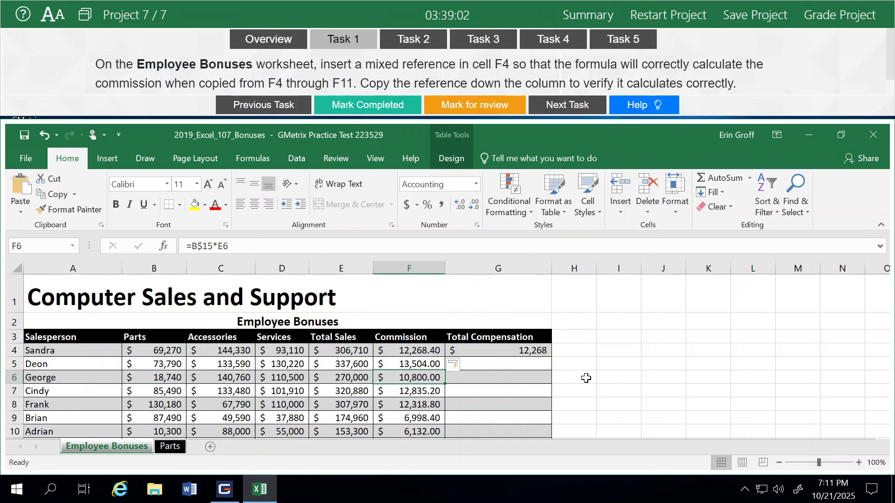
Mark Task 1 completed and advance to Task 2's Autofill instructions
left_click(360, 108)
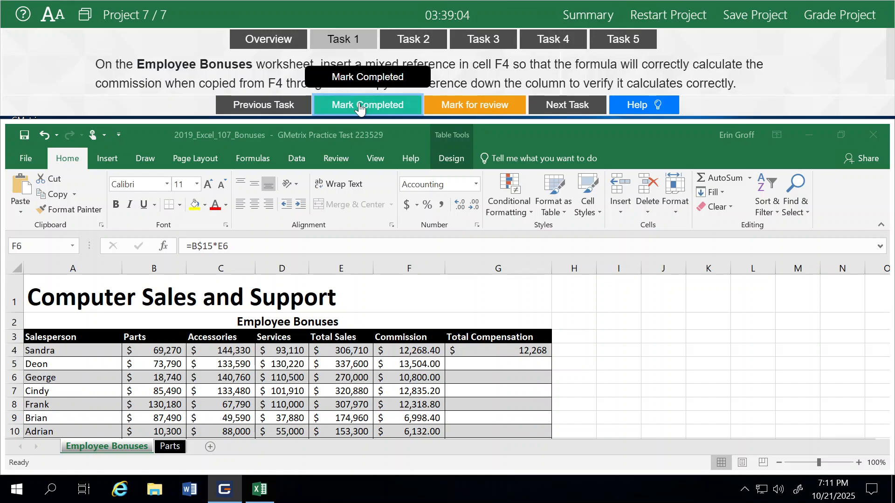
left_click(568, 105)
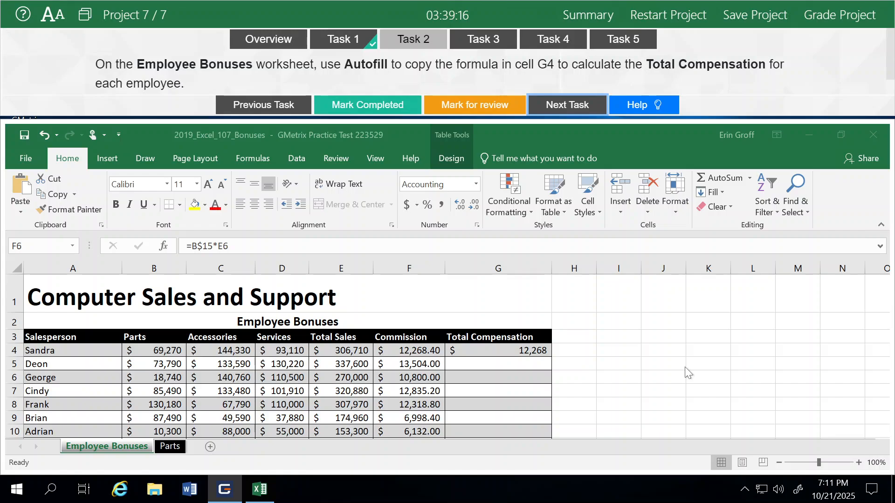
Autofill G4's Total Compensation formula down to G10, undoing a first misplaced fill
left_click(512, 351)
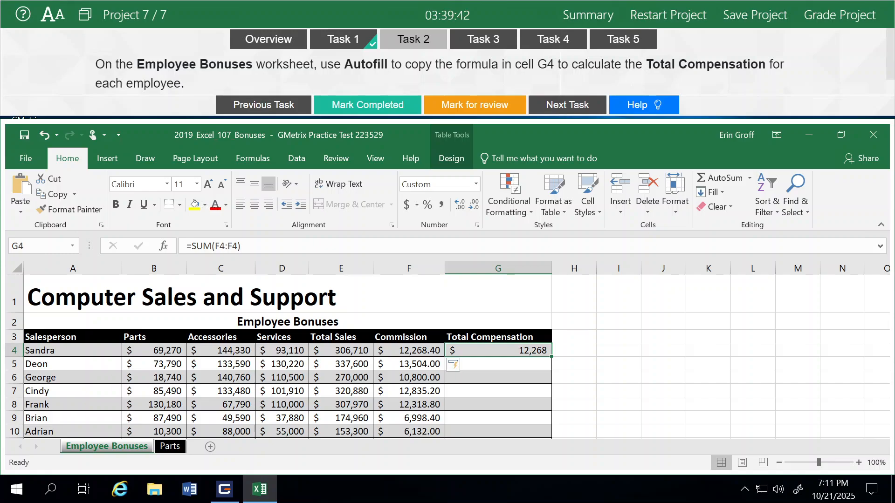
double_click(551, 357)
left_click_drag(341, 351, 409, 351)
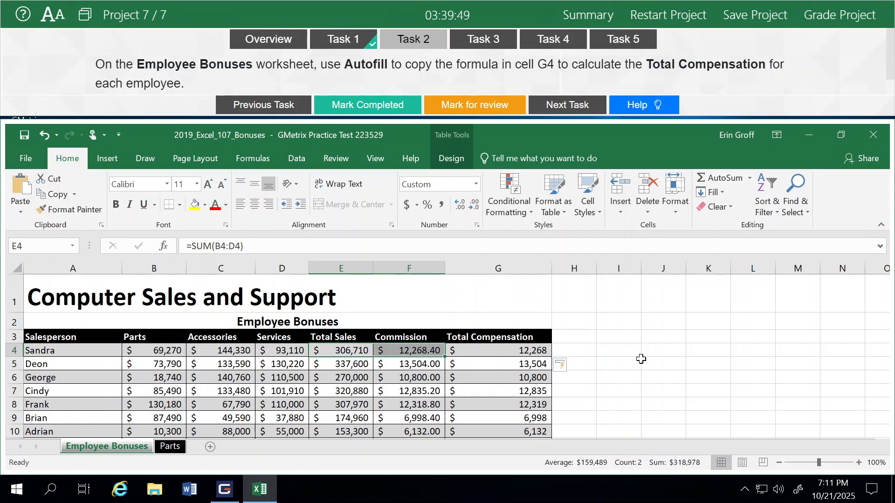
left_click(497, 352)
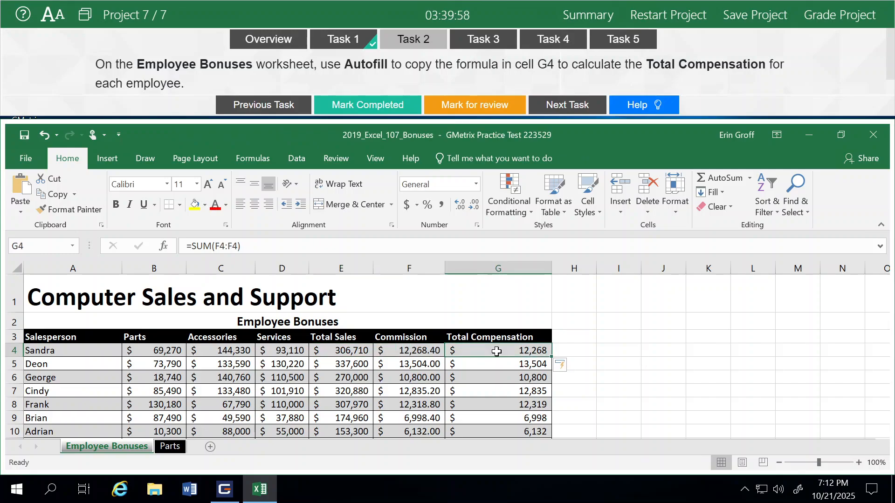
left_click(43, 136)
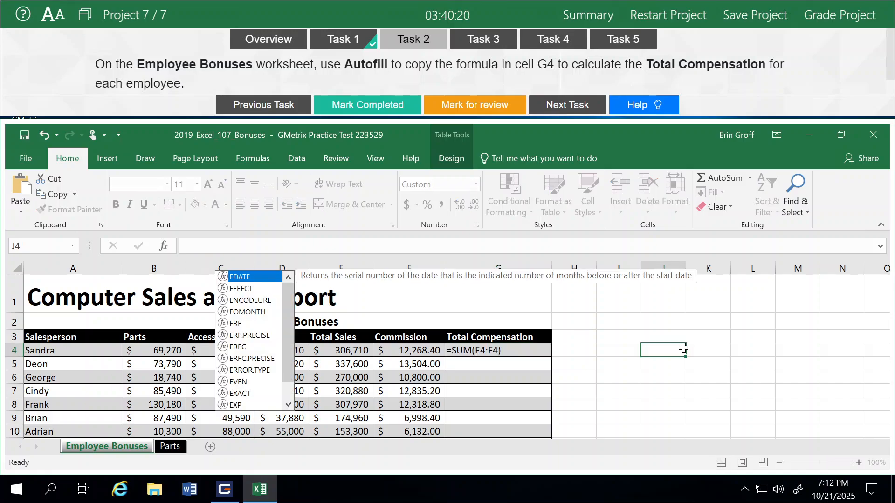
left_click(681, 349)
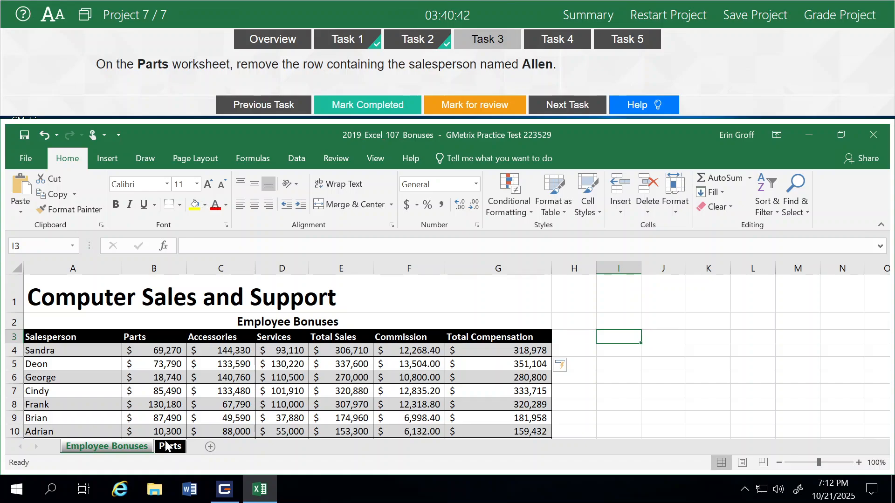
Go to the Parts worksheet and mark the Allen row-removal task completed
left_click(169, 447)
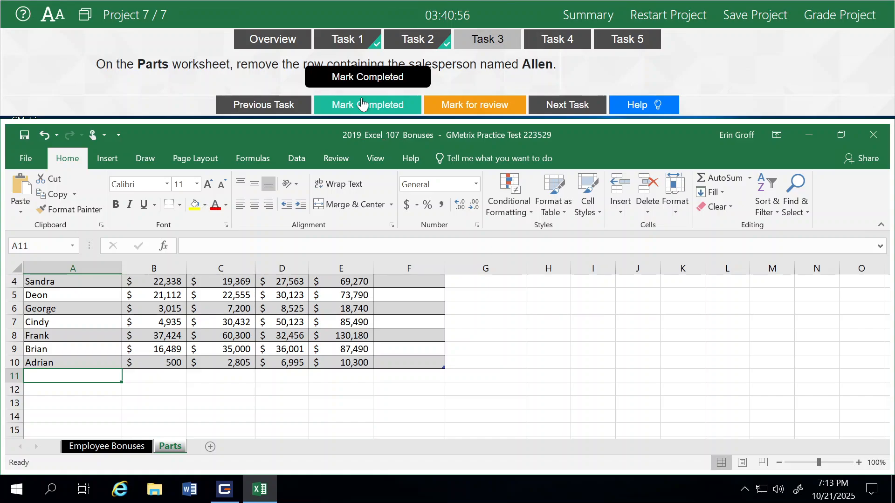
left_click(362, 103)
left_click(362, 104)
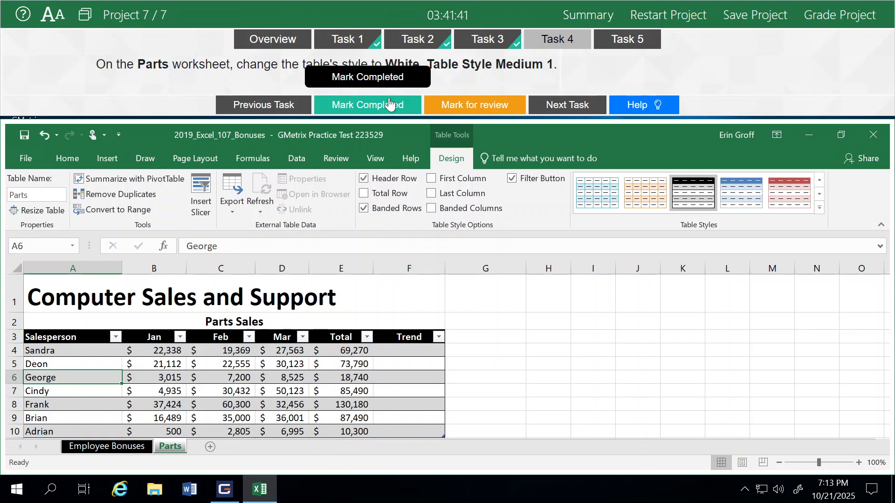
Mark the White, Table Style Medium 1 task completed to reveal the sparkline task
left_click(390, 103)
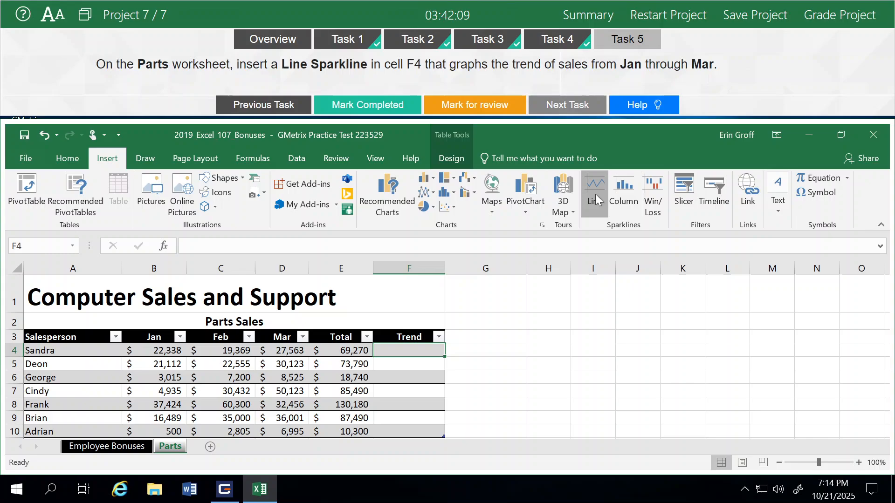
Insert a line sparkline in F4 using the Jan–Mar sales in B4:D4 as data
left_click(596, 194)
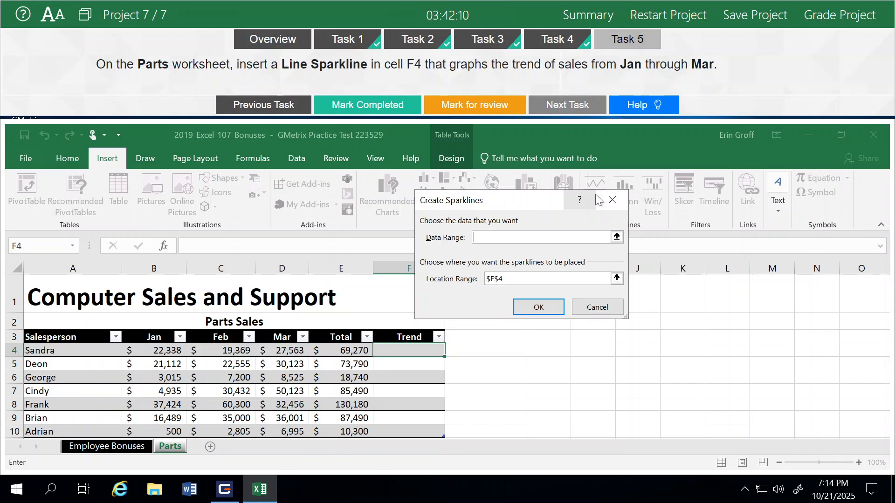
left_click_drag(599, 200, 654, 176)
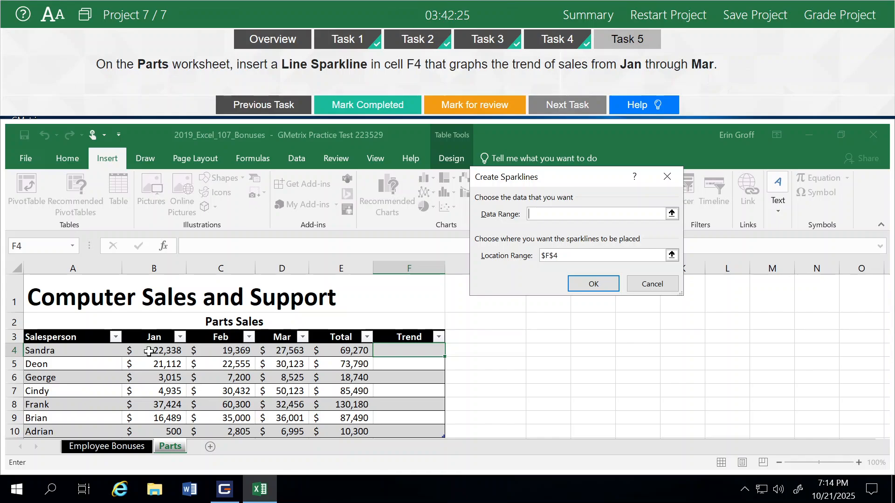
left_click_drag(148, 352, 285, 351)
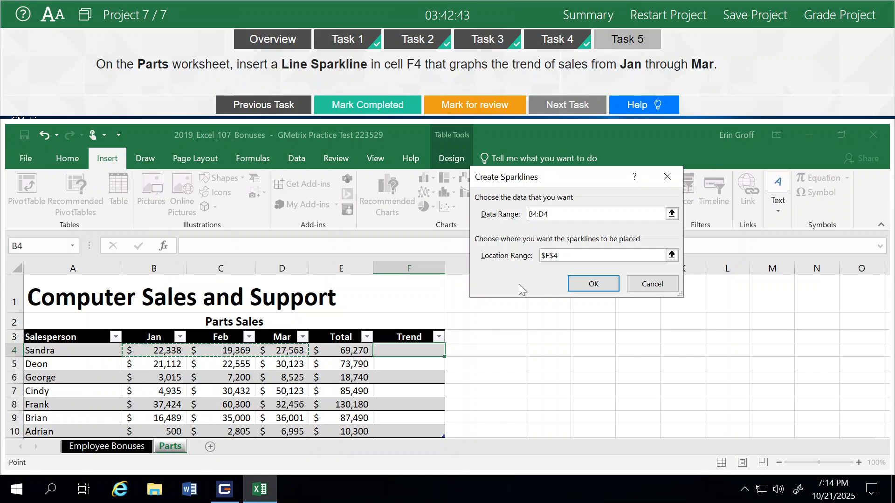
key("Return")
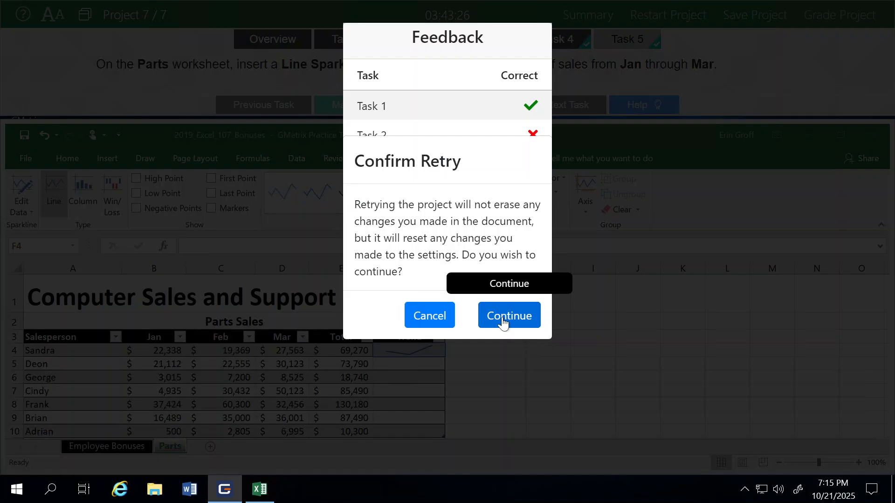
Continue the retry to return to Task 2's Autofill task on Employee Bonuses
left_click(502, 322)
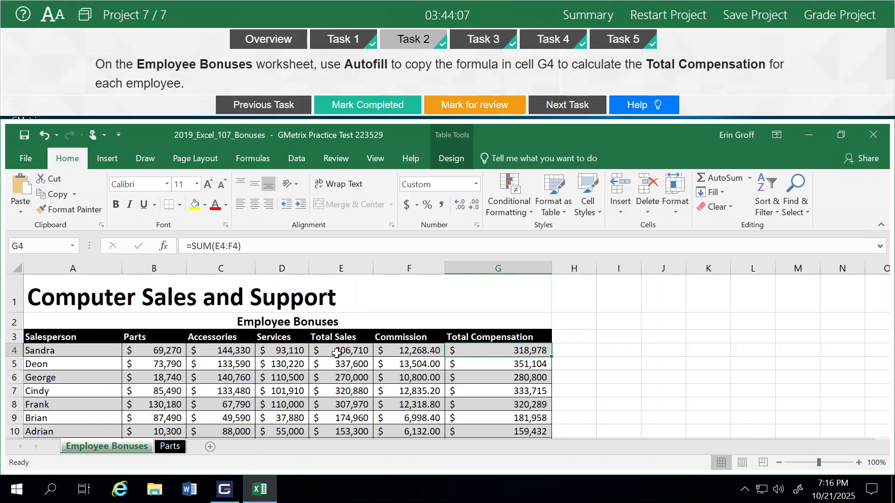
Edit G4's Total Compensation formula to =SUM(F4:F4) and apply it down the column
left_click(392, 349)
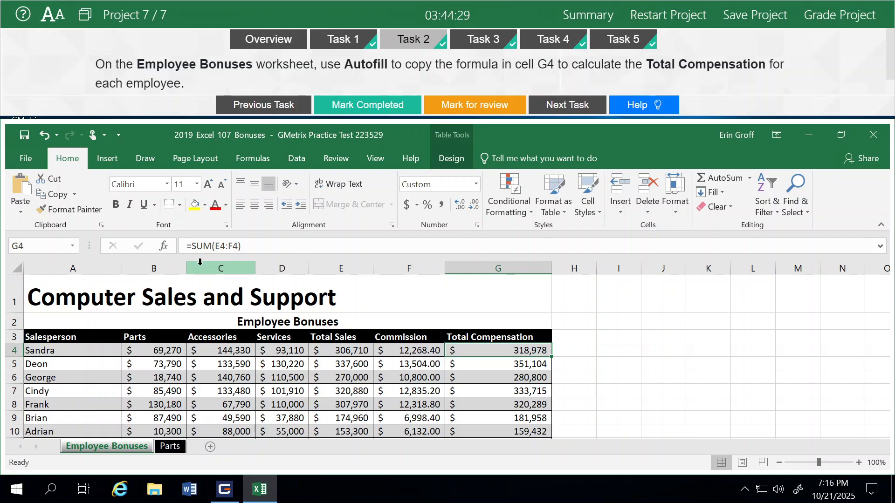
left_click(220, 246)
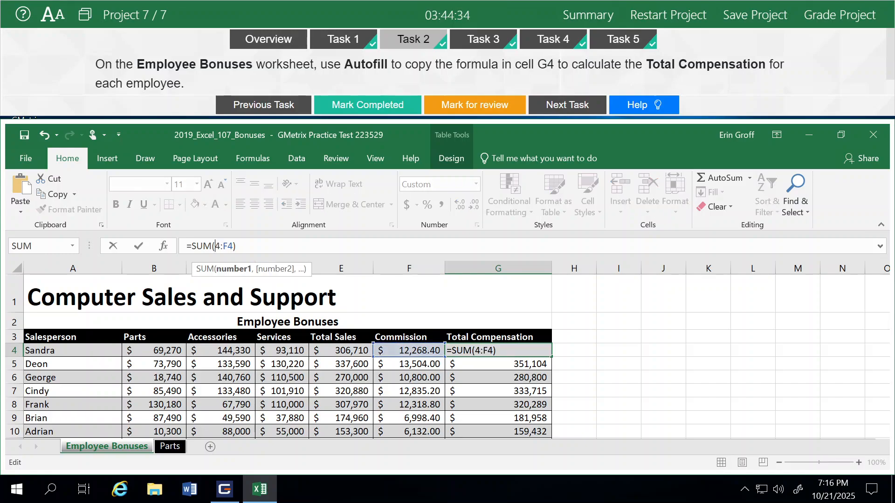
key("BackSpace")
type("F")
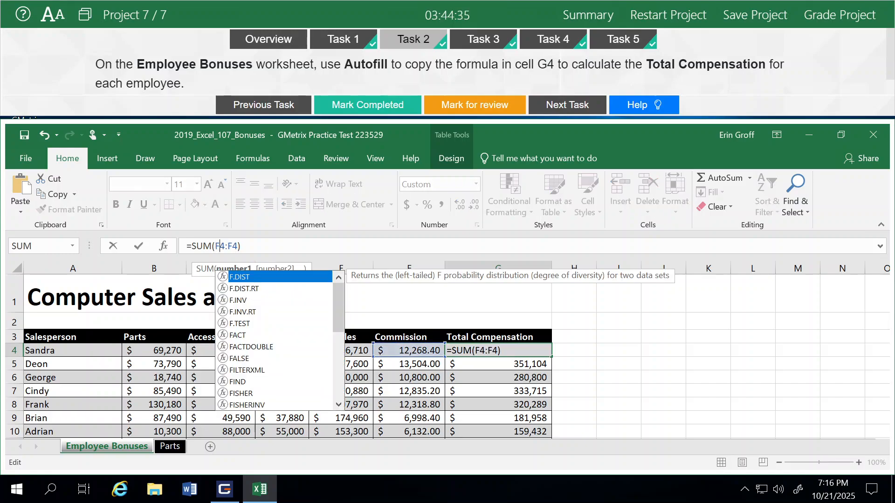
left_click(619, 350)
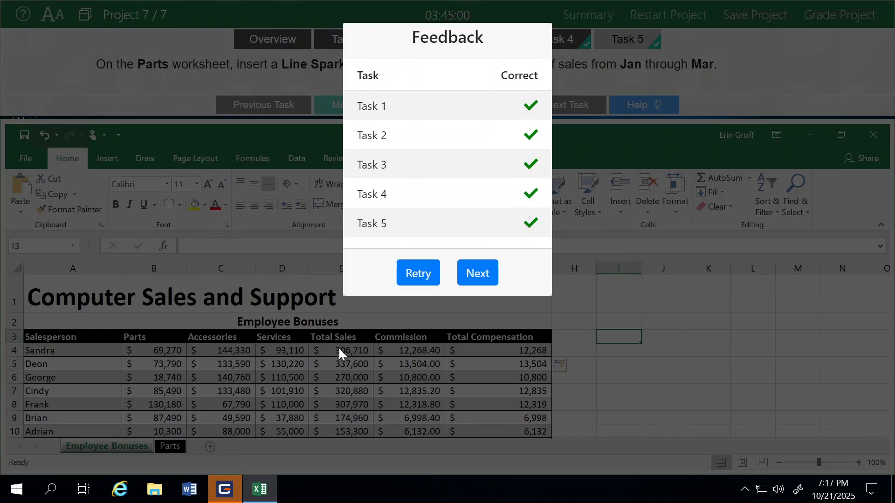
Dismiss the all-correct feedback to reach the exam task list at 100%
left_click(463, 353)
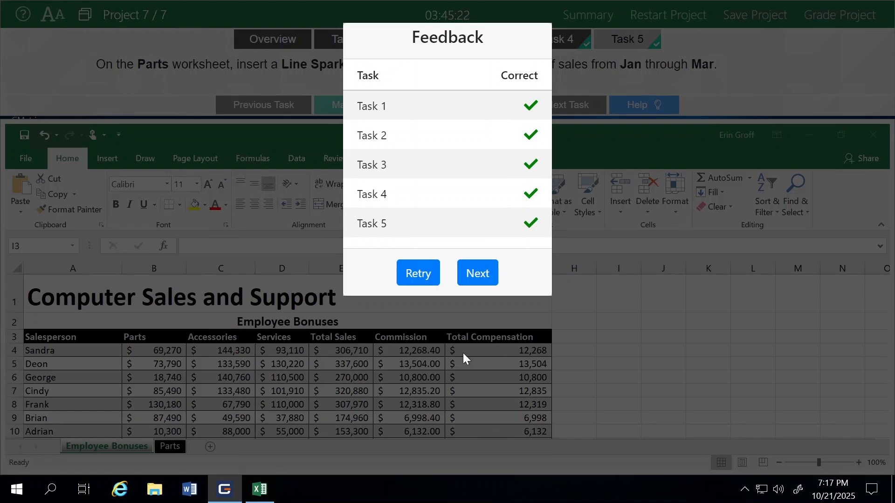
left_click(467, 275)
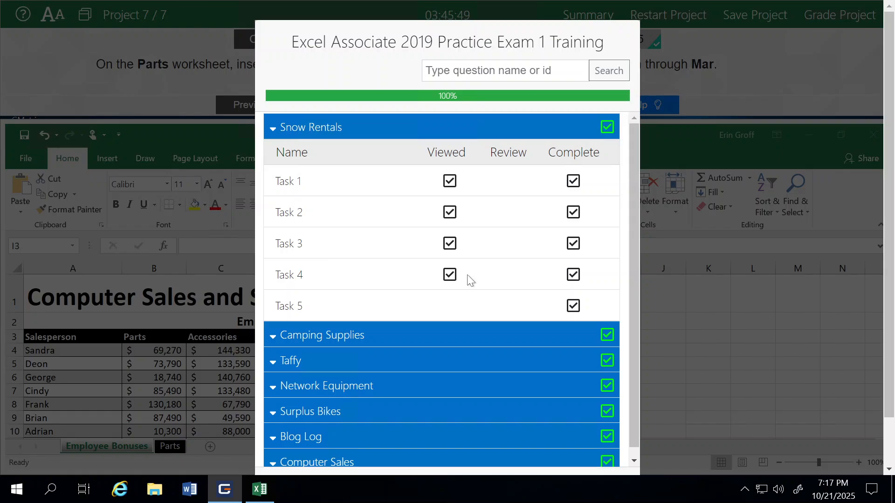